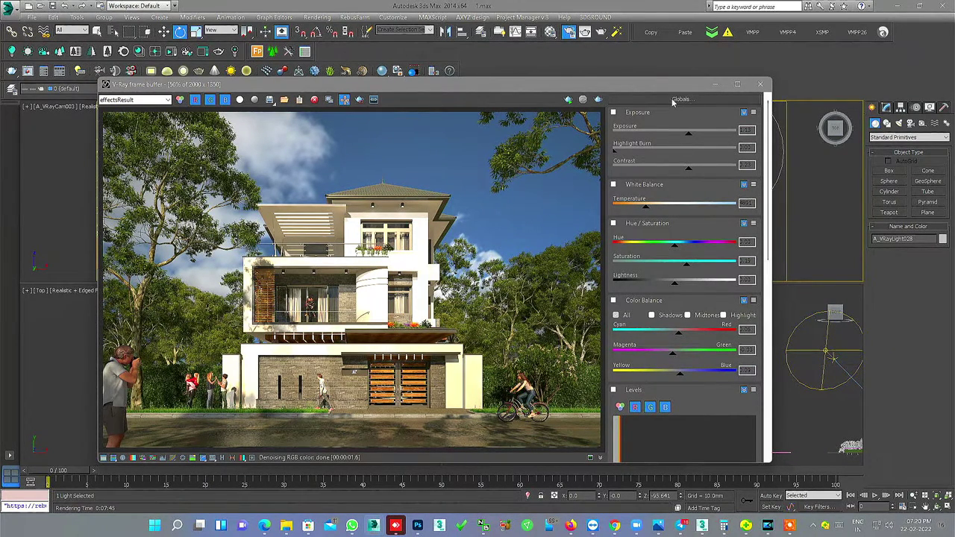
# - Toggle the colour corrections panel off and on, then choose to load a saved correction preset from Globals
pyautogui.click(103, 458)
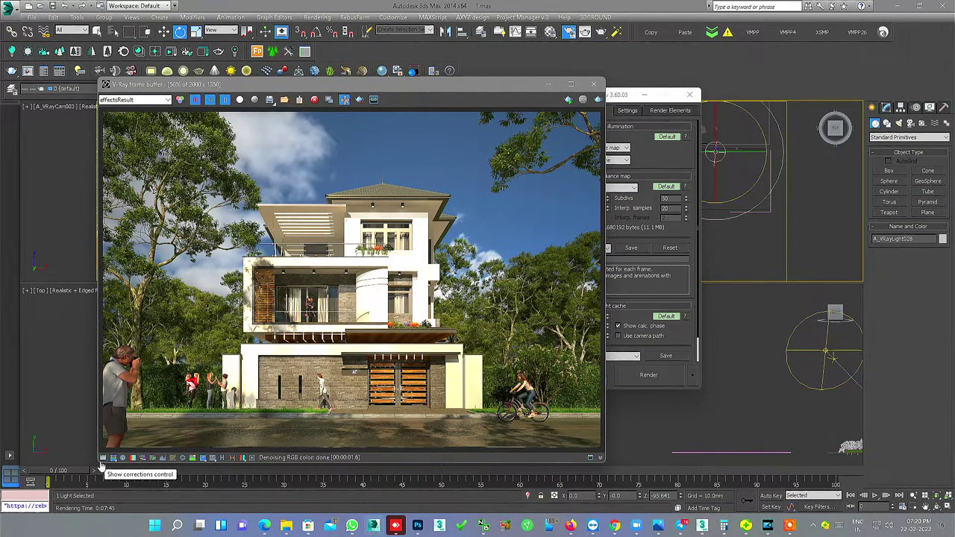
pyautogui.click(103, 458)
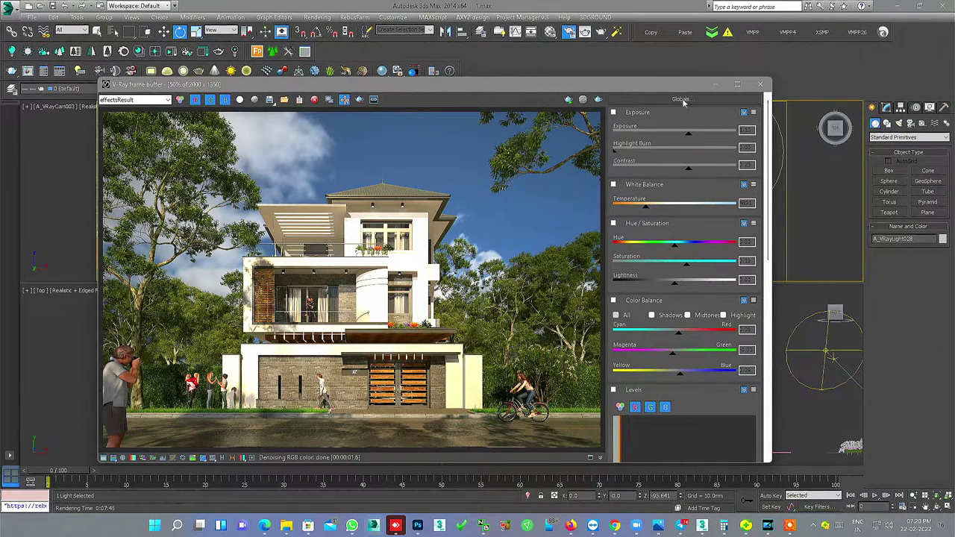
pyautogui.click(694, 99)
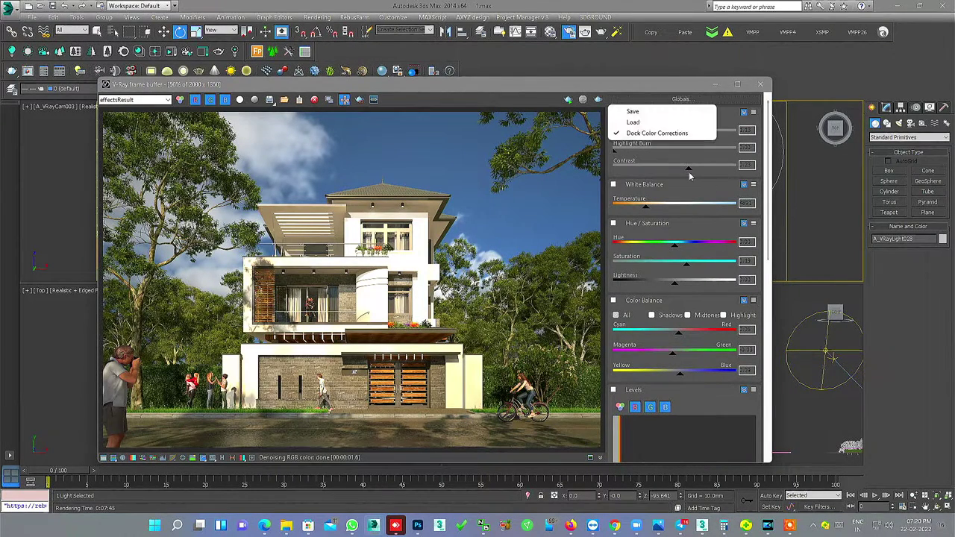
pyautogui.click(644, 122)
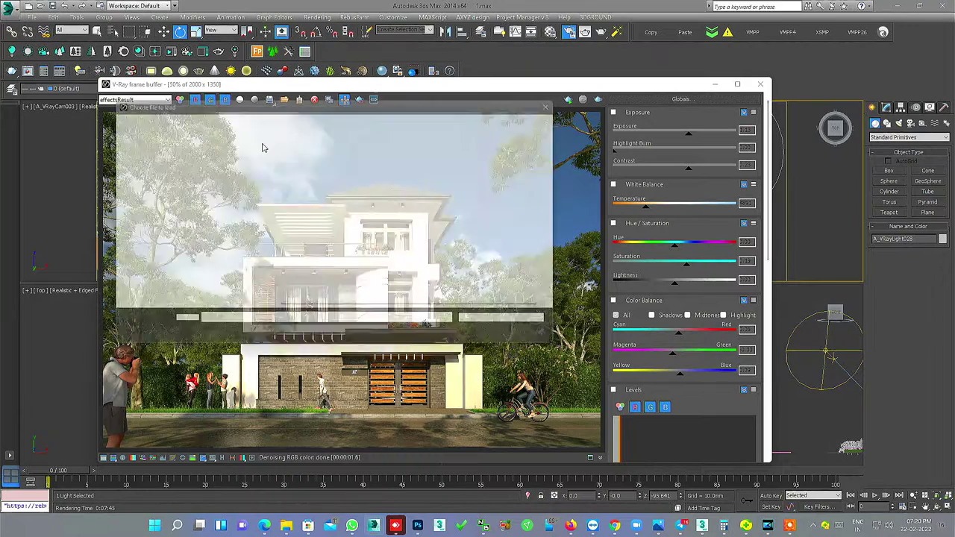
# - Load 'color correction frame buffer.vccglb' from the render folder, giving exposure 1.13 and temperature 4891
pyautogui.write('F:\\1 TB Hardisk\\19-12-2021\\19-12-2021\\F113, villa exterior view\\1\\render')
pyautogui.click(507, 340)
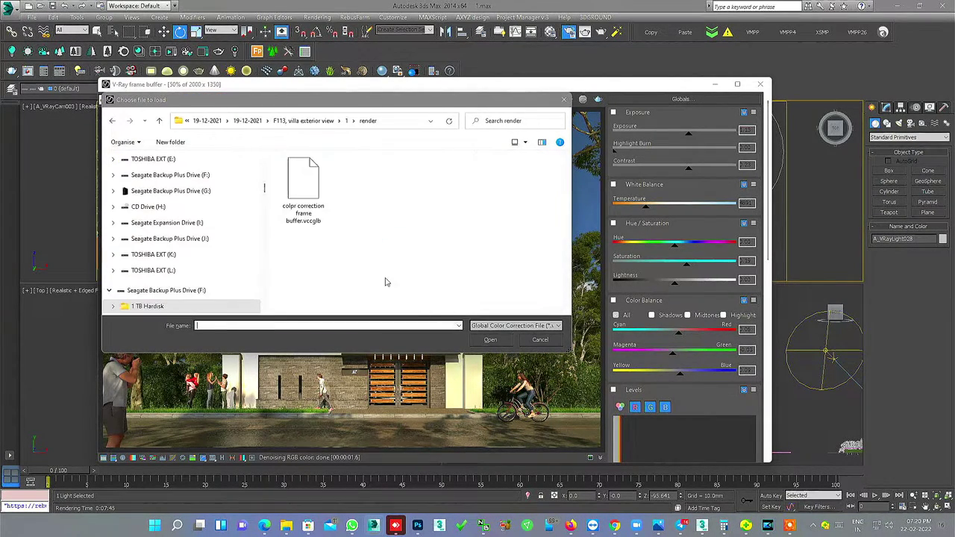
pyautogui.click(303, 196)
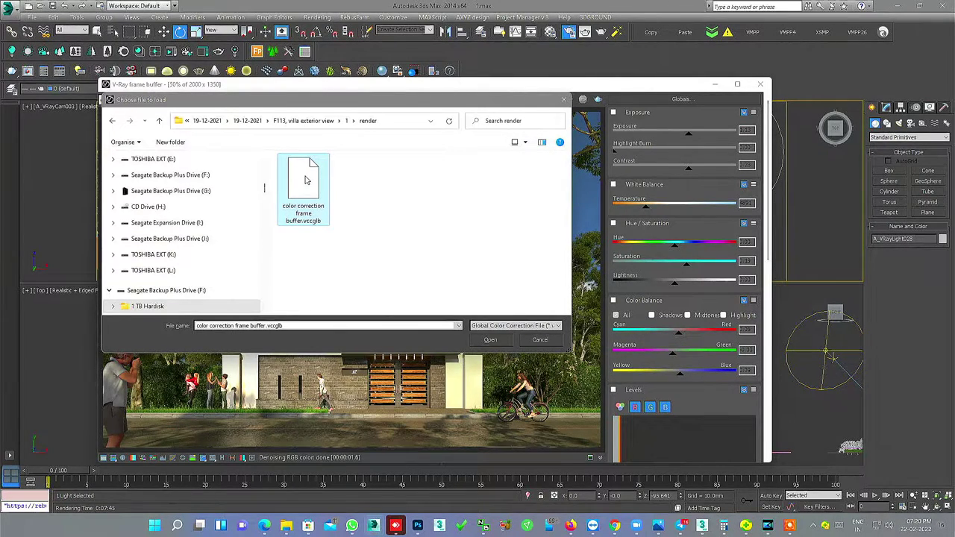
pyautogui.click(504, 341)
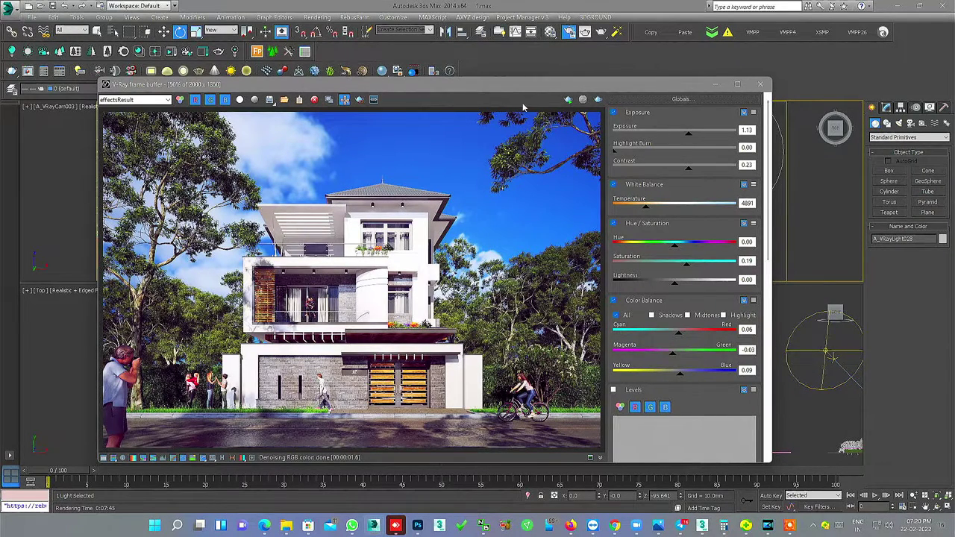
pyautogui.click(388, 179)
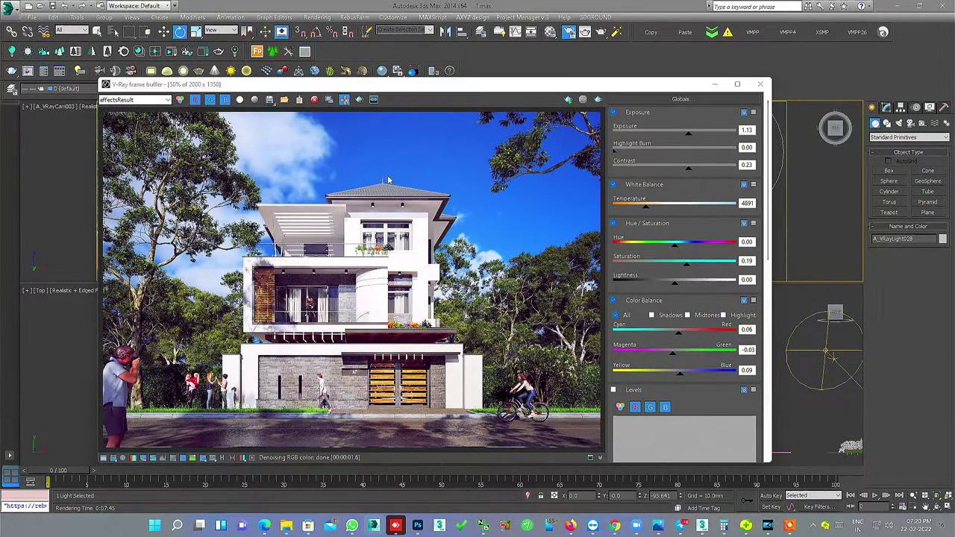
# - Overwrite render.jpg with the colour-corrected render at JPEG quality 100
pyautogui.hotkey('ctrl', 's')
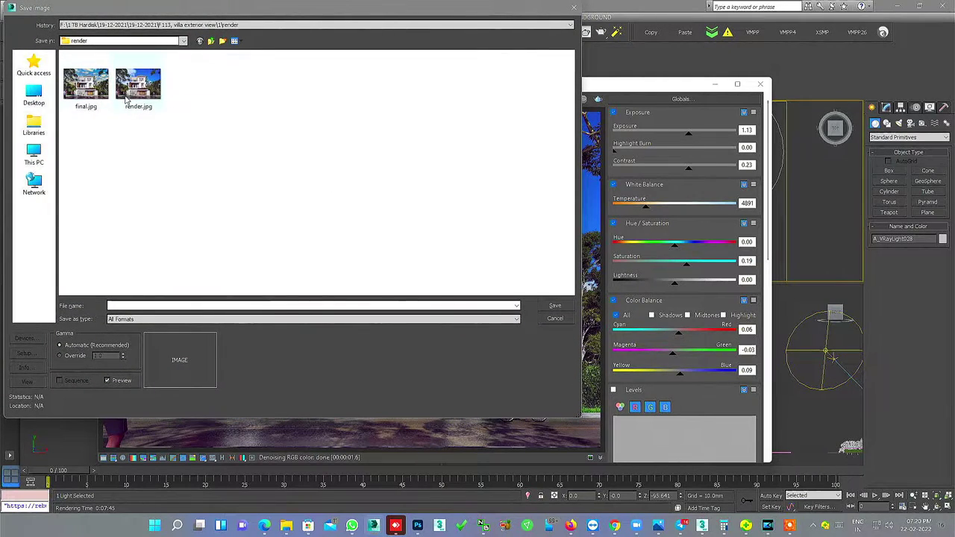
pyautogui.click(138, 86)
pyautogui.click(555, 306)
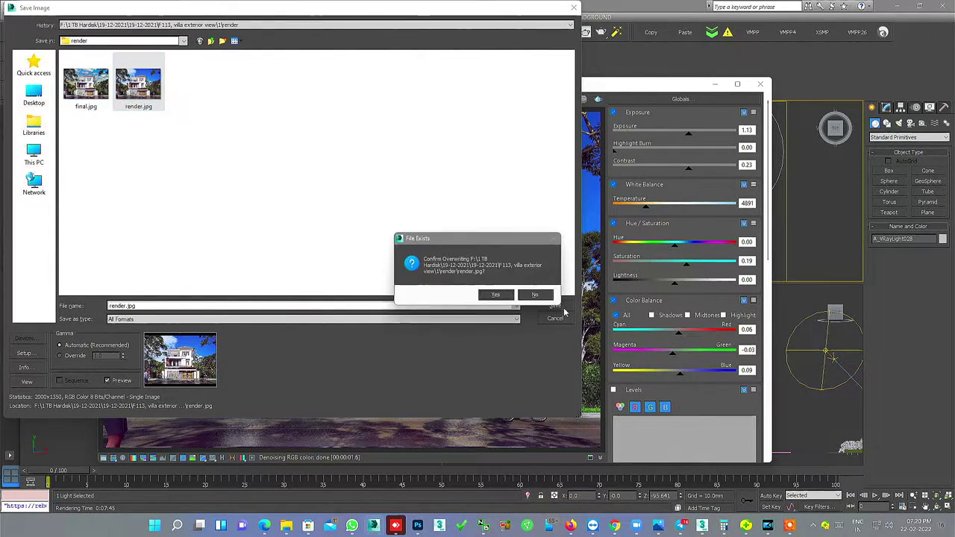
pyautogui.click(504, 299)
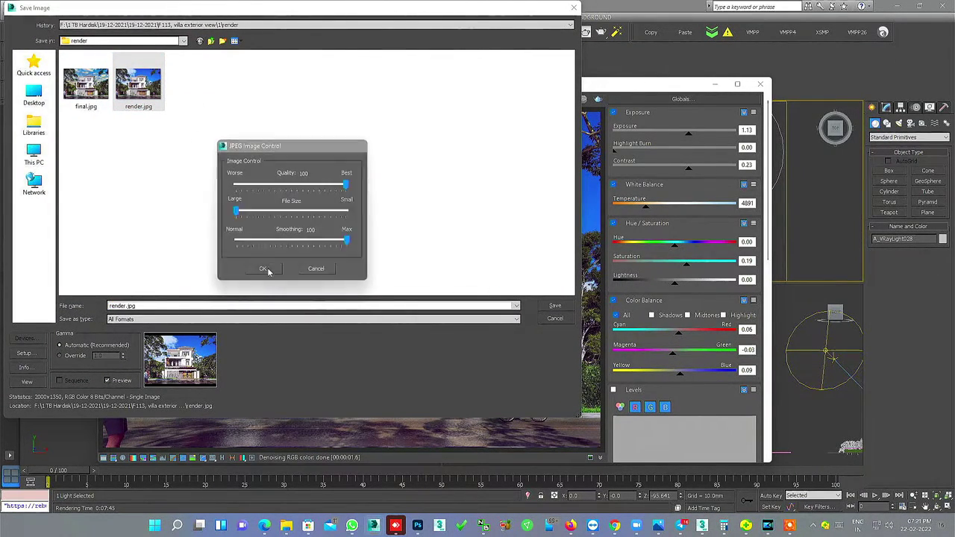
pyautogui.click(265, 271)
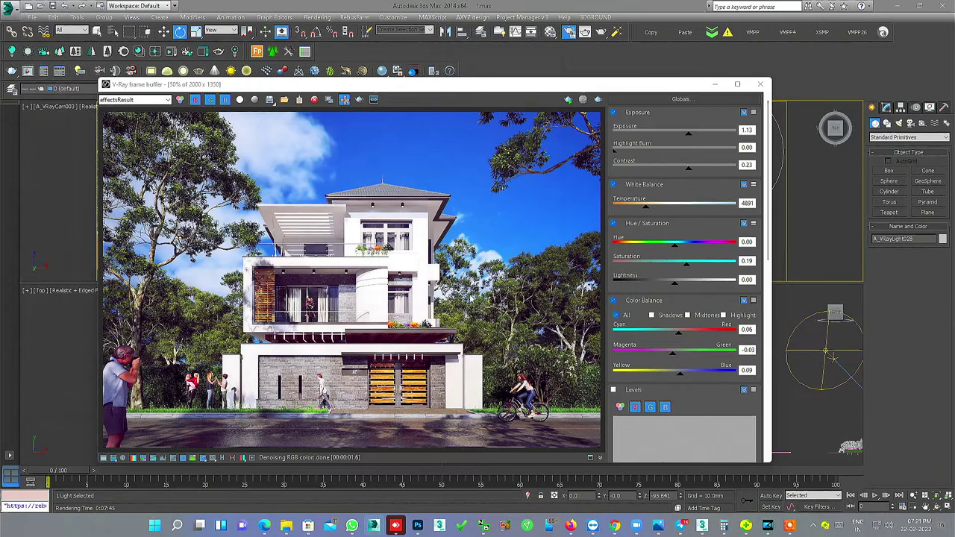
pyautogui.click(417, 525)
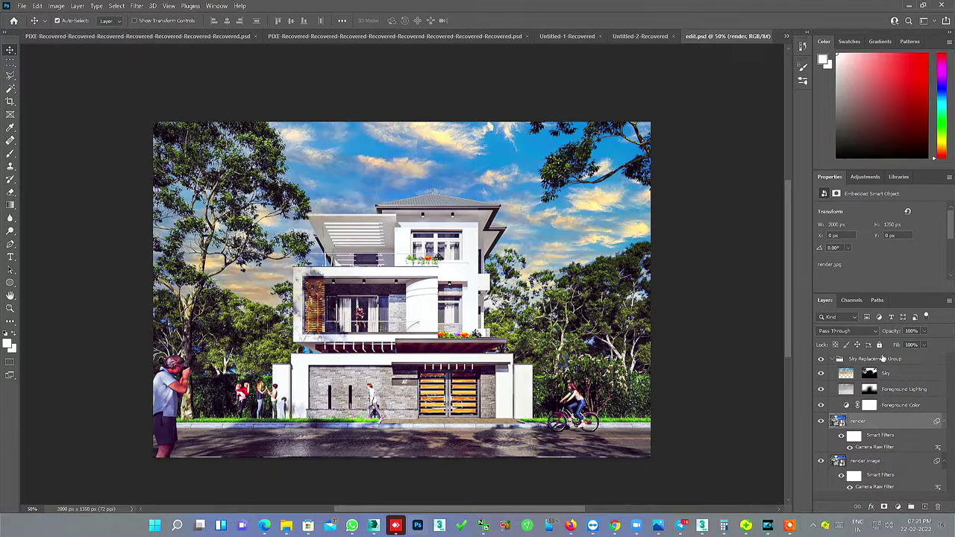
# - Compare the Sky Replacement Group on and off, leave it hidden, and select the render layer
pyautogui.click(884, 359)
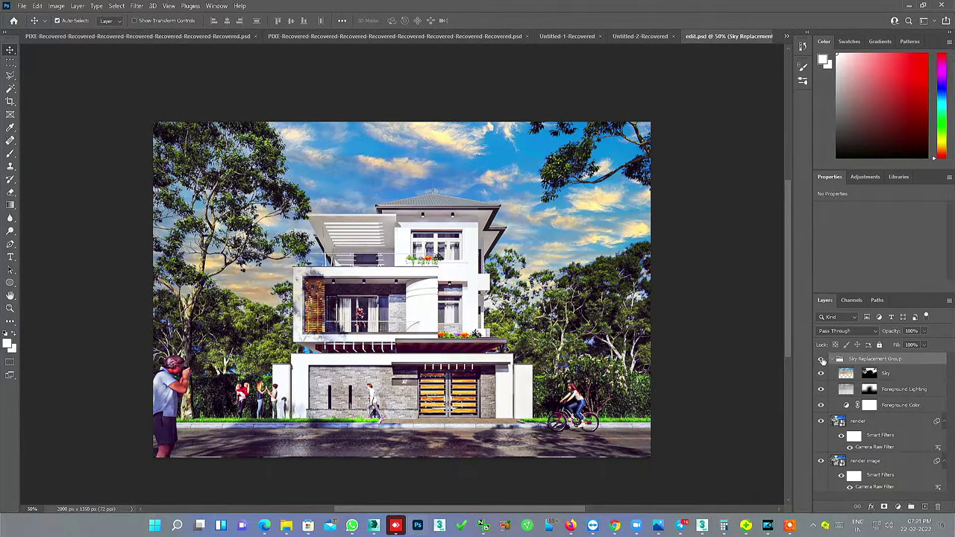
pyautogui.click(821, 359)
pyautogui.click(820, 359)
pyautogui.click(821, 359)
pyautogui.click(820, 358)
pyautogui.click(821, 359)
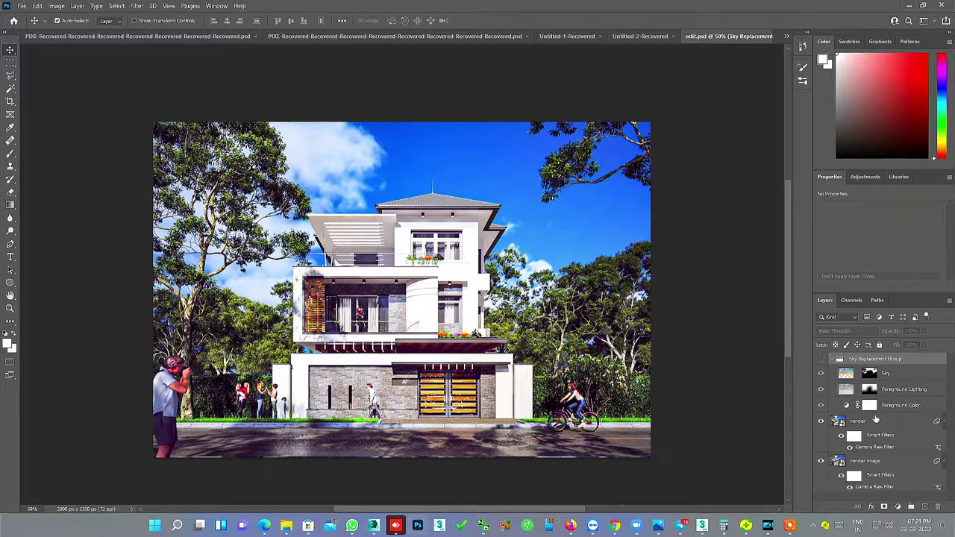
pyautogui.click(880, 422)
pyautogui.click(23, 6)
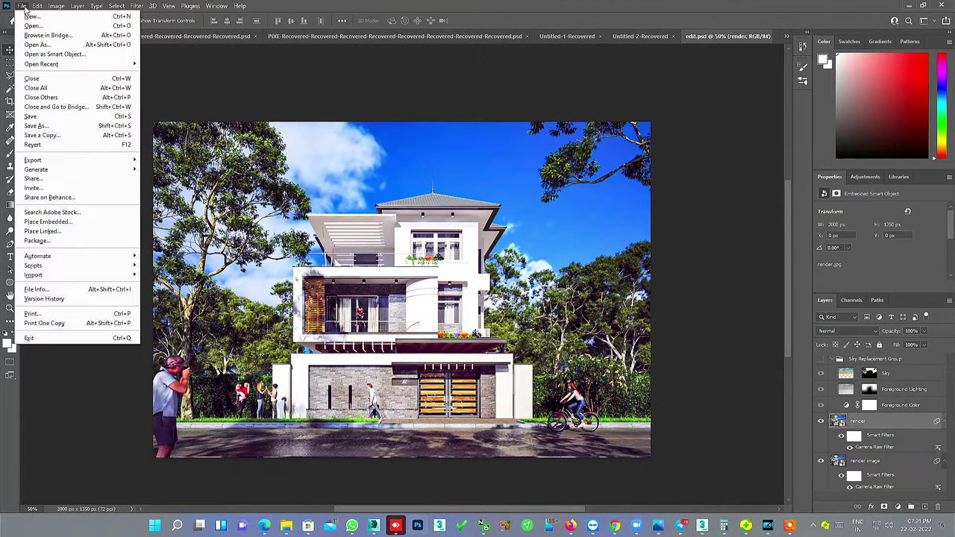
pyautogui.moveTo(33, 265)
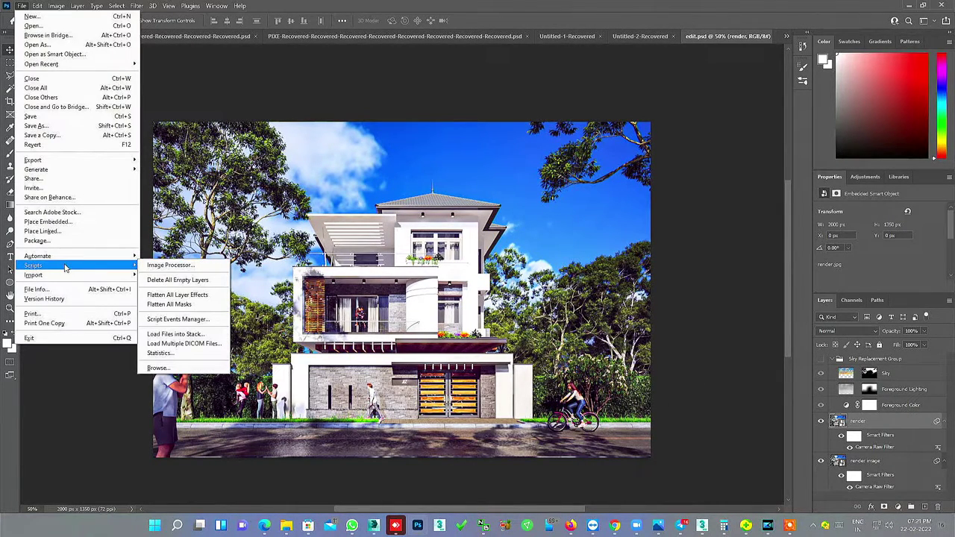
# - Place render.jpg into edit.psd as an embedded smart object layer
pyautogui.click(68, 223)
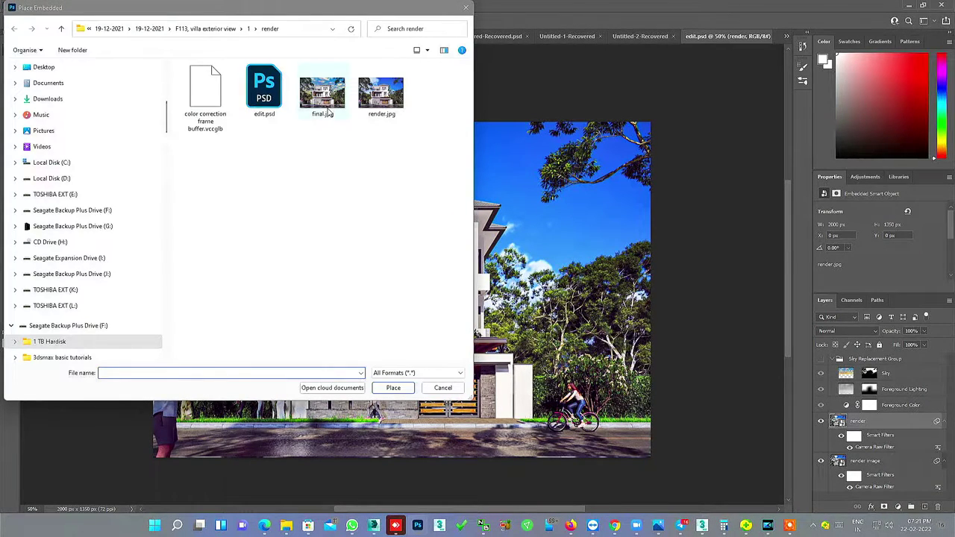
pyautogui.click(326, 112)
pyautogui.click(382, 96)
pyautogui.click(395, 390)
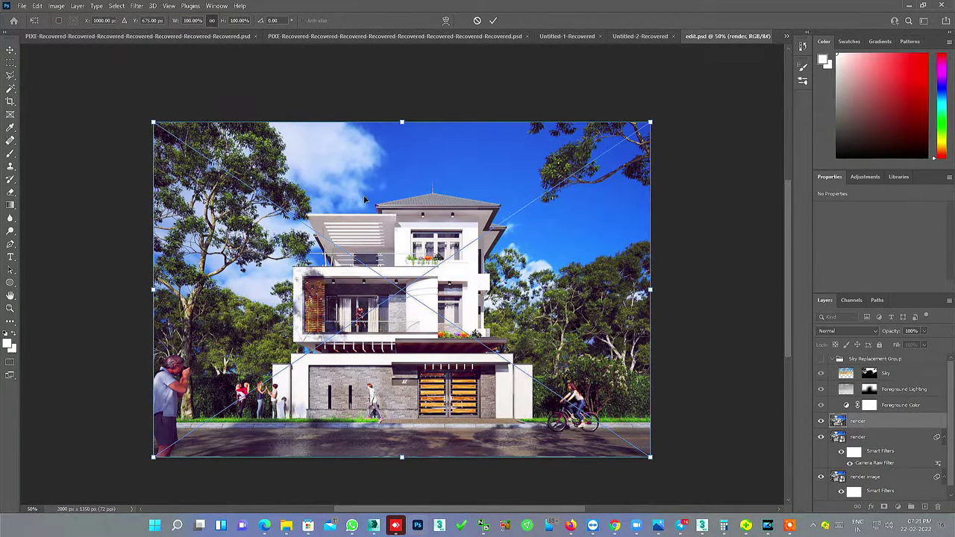
pyautogui.click(493, 21)
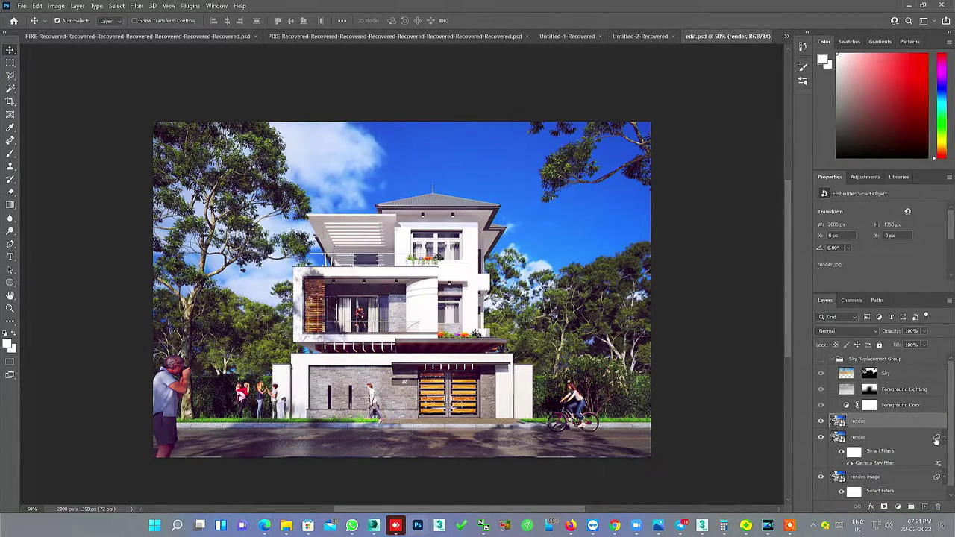
# - Move the new render layer to the top of the stack, above the Sky Replacement Group
pyautogui.moveTo(938, 441); pyautogui.dragTo(921, 440)
pyautogui.moveTo(920, 439); pyautogui.dragTo(888, 438)
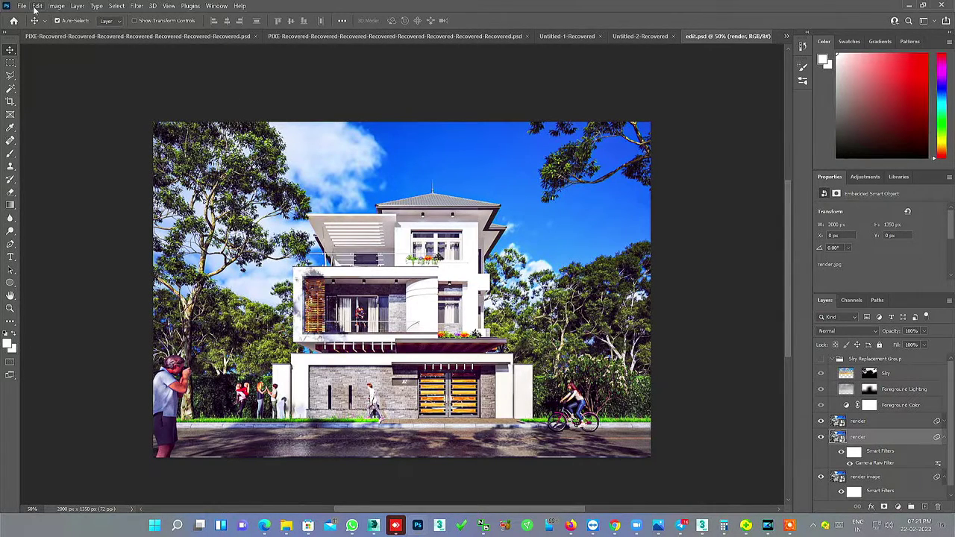
pyautogui.click(840, 424)
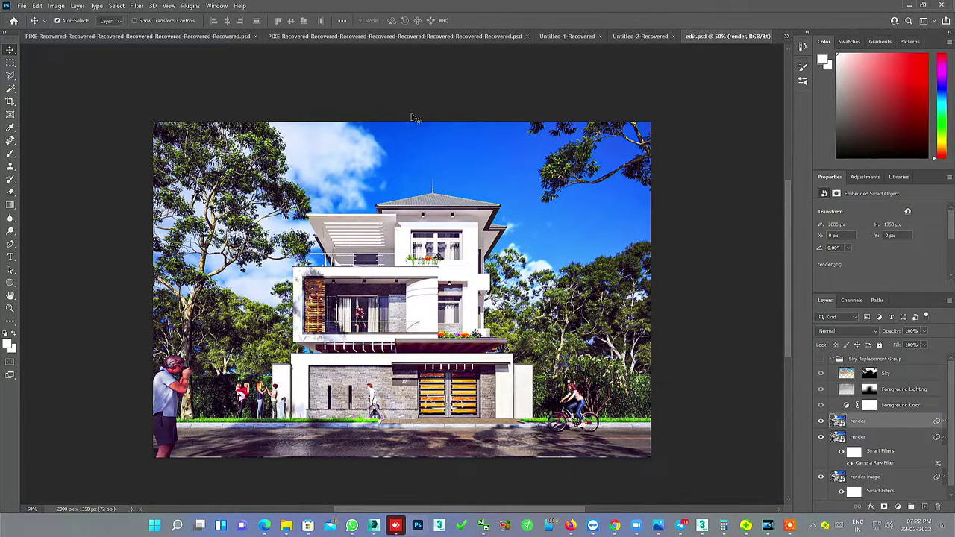
pyautogui.moveTo(873, 422)
pyautogui.mouseDown()
pyautogui.moveTo(878, 360)
pyautogui.moveTo(843, 379)
pyautogui.moveTo(875, 423)
pyautogui.moveTo(880, 365)
pyautogui.mouseUp()
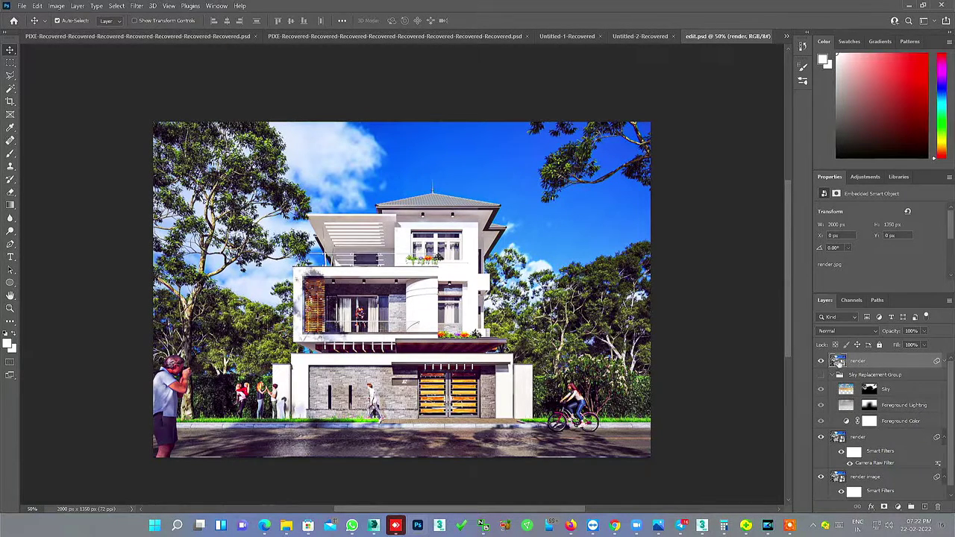
pyautogui.click(37, 6)
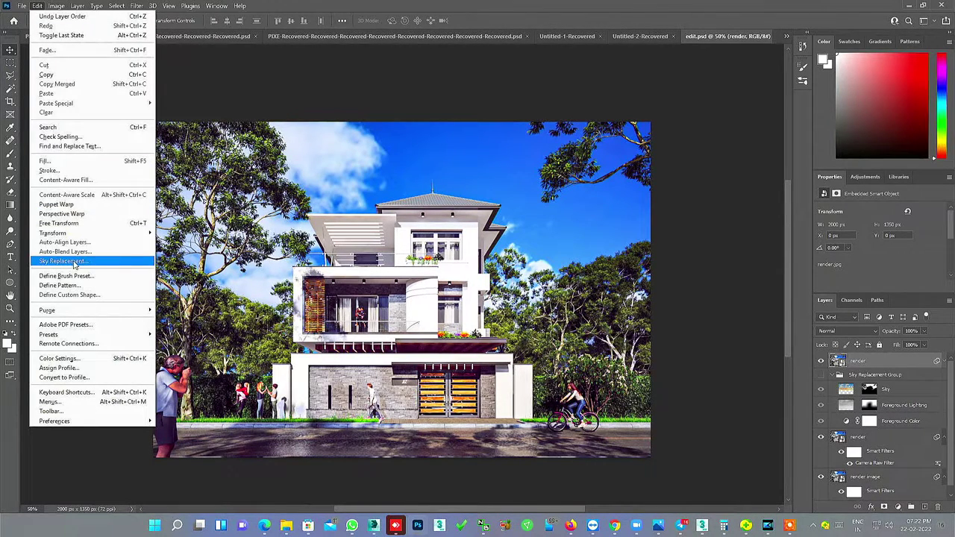
# - Start Edit > Sky Replacement on the new render layer and browse the sky presets
pyautogui.click(97, 261)
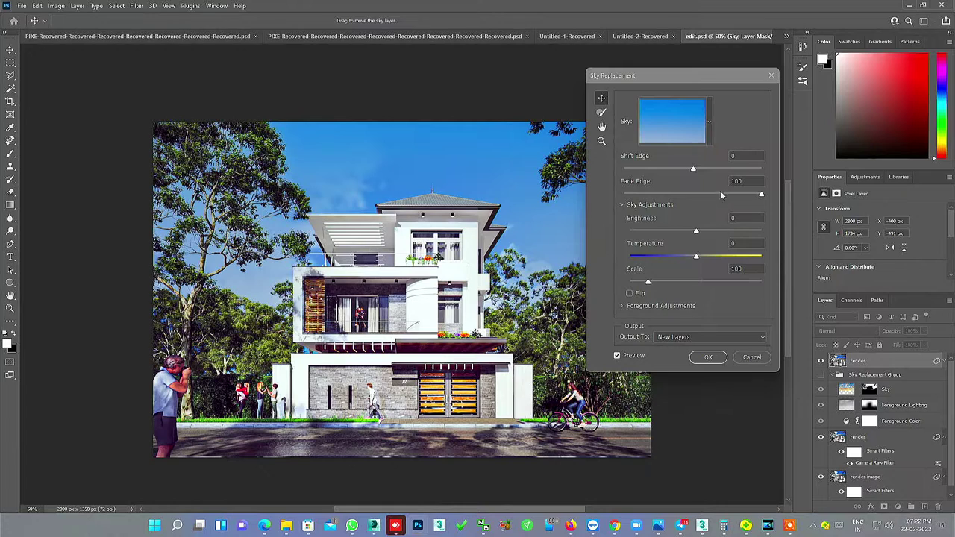
pyautogui.click(709, 122)
# - Choose the blue sky with golden clouds from the Sky presets
pyautogui.scroll(-3, 671, 317)
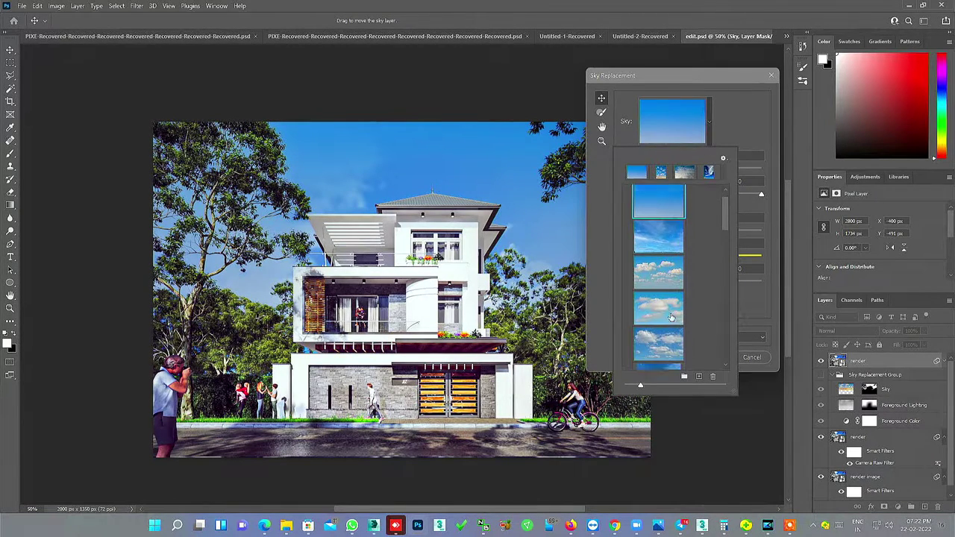
pyautogui.moveTo(728, 229)
pyautogui.mouseDown()
pyautogui.moveTo(728, 340)
pyautogui.moveTo(714, 335)
pyautogui.moveTo(701, 299)
pyautogui.mouseUp()
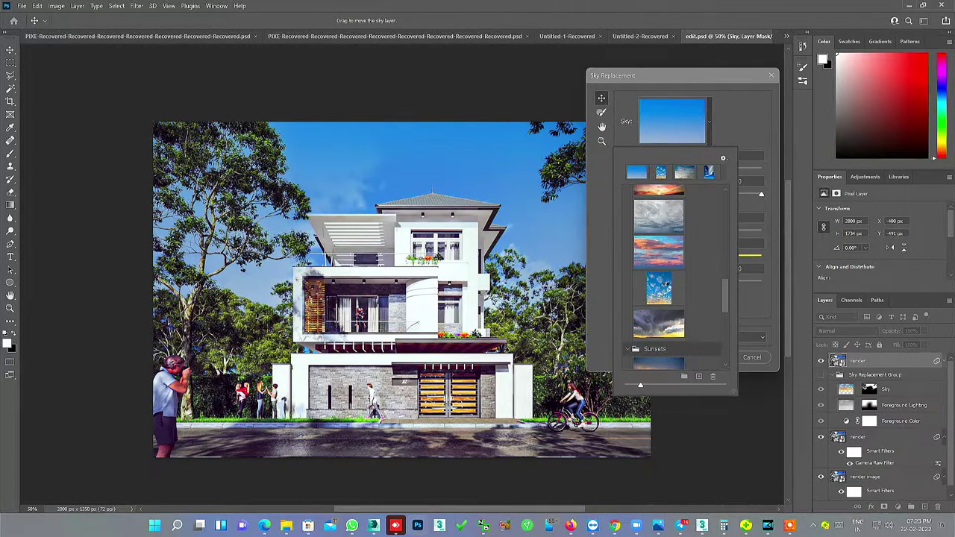
pyautogui.click(665, 289)
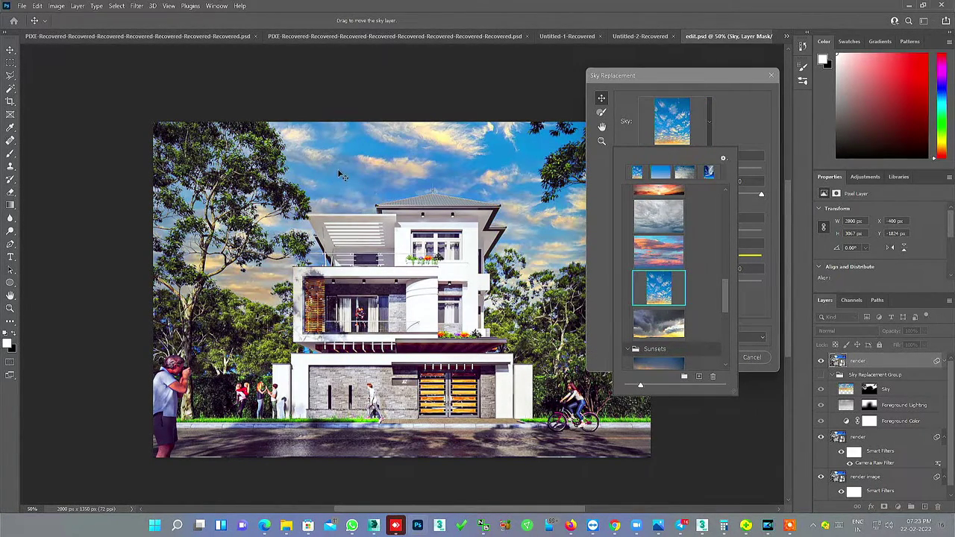
pyautogui.click(743, 151)
# - Adjust Shift Edge (trying -78, then 27, then fine-tuning) and apply the new sky
pyautogui.moveTo(693, 172); pyautogui.dragTo(644, 172)
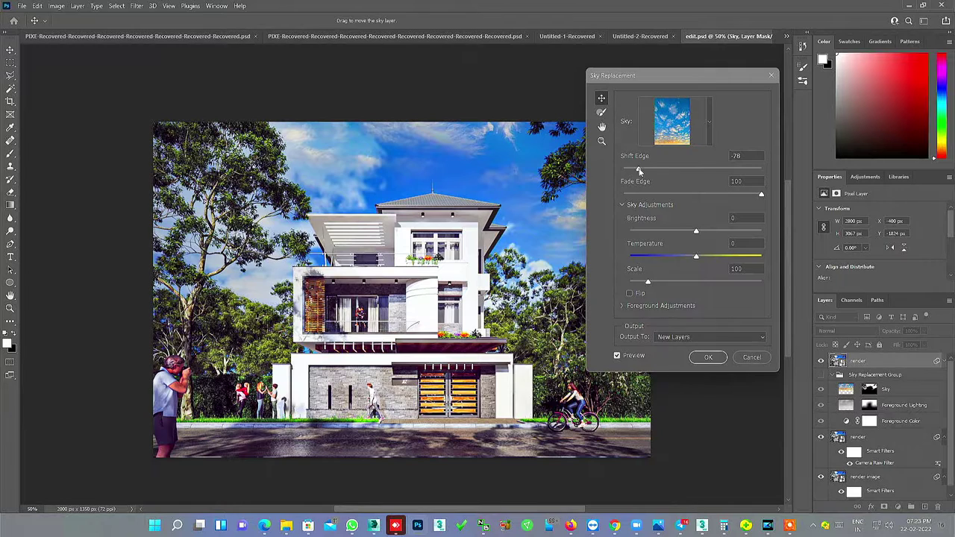
pyautogui.moveTo(639, 172); pyautogui.dragTo(710, 171)
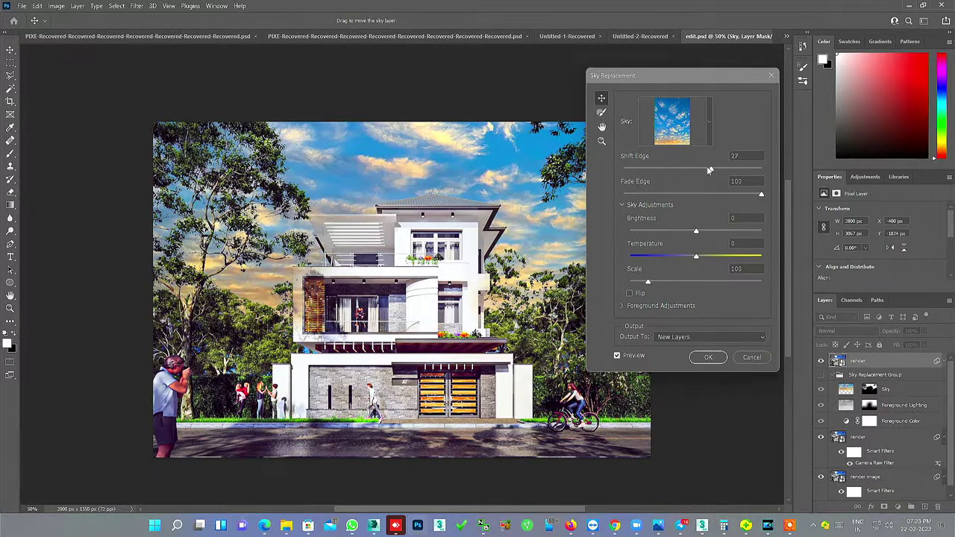
pyautogui.moveTo(710, 171)
pyautogui.mouseDown()
pyautogui.moveTo(748, 170)
pyautogui.moveTo(700, 171)
pyautogui.mouseUp()
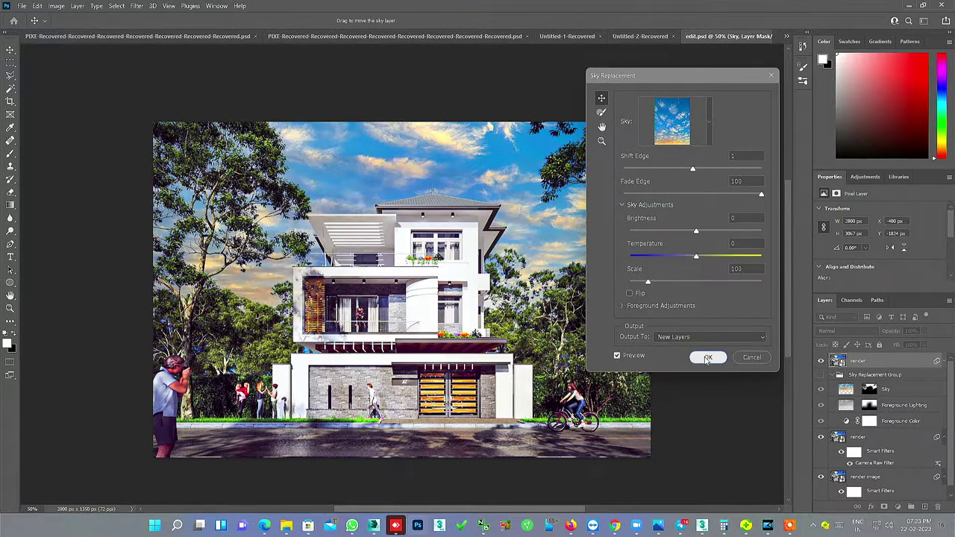
pyautogui.click(708, 357)
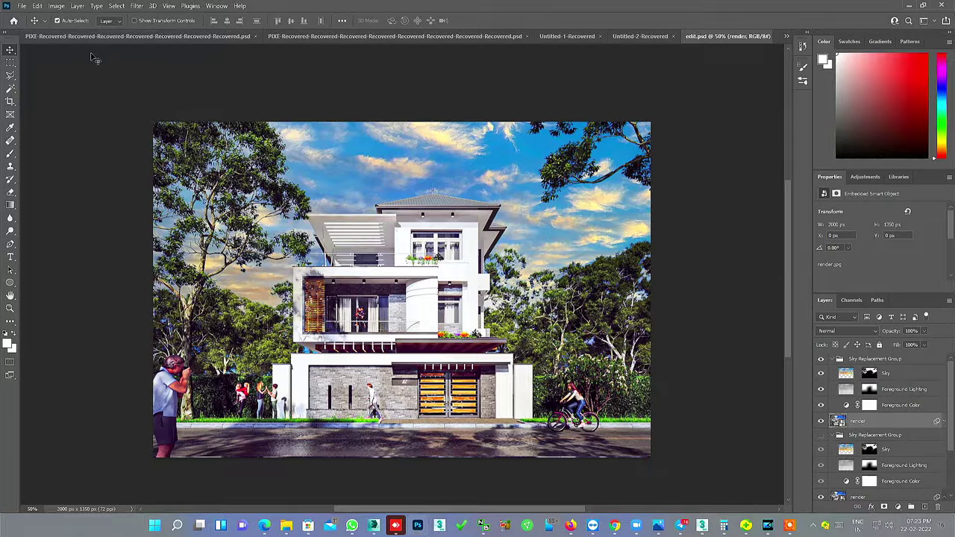
pyautogui.click(22, 7)
# - Export the image as final.jpg at JPG 100% quality, replacing the existing file
pyautogui.moveTo(33, 159)
pyautogui.click(192, 172)
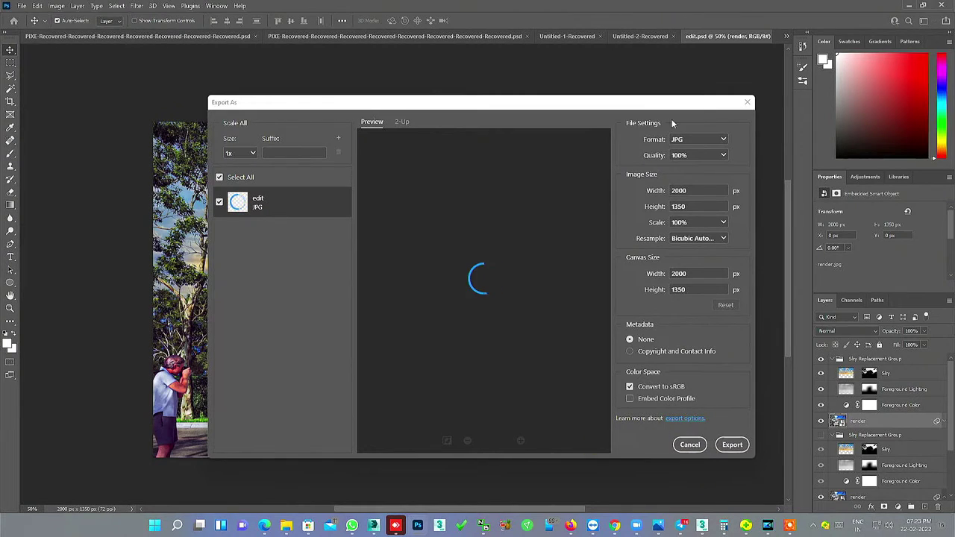
pyautogui.click(732, 445)
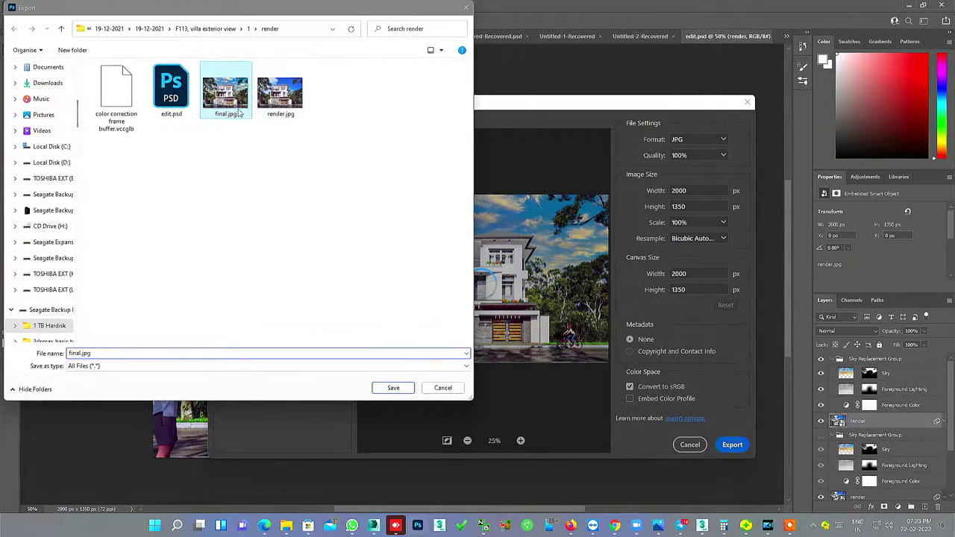
pyautogui.click(393, 387)
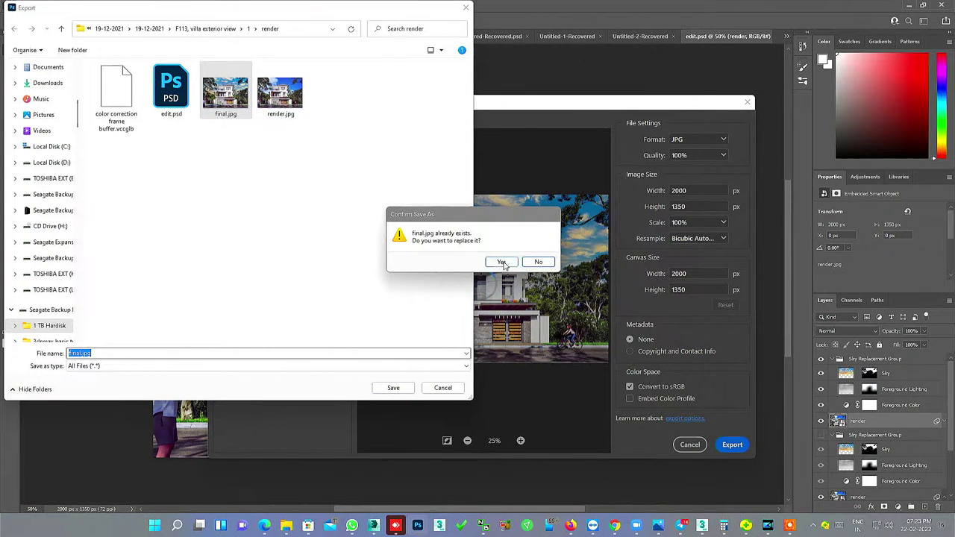
pyautogui.click(494, 261)
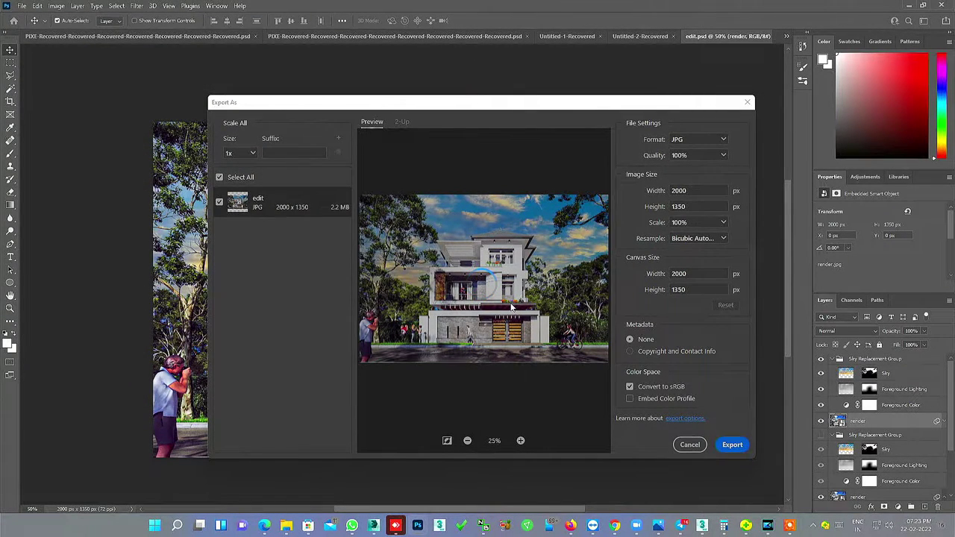